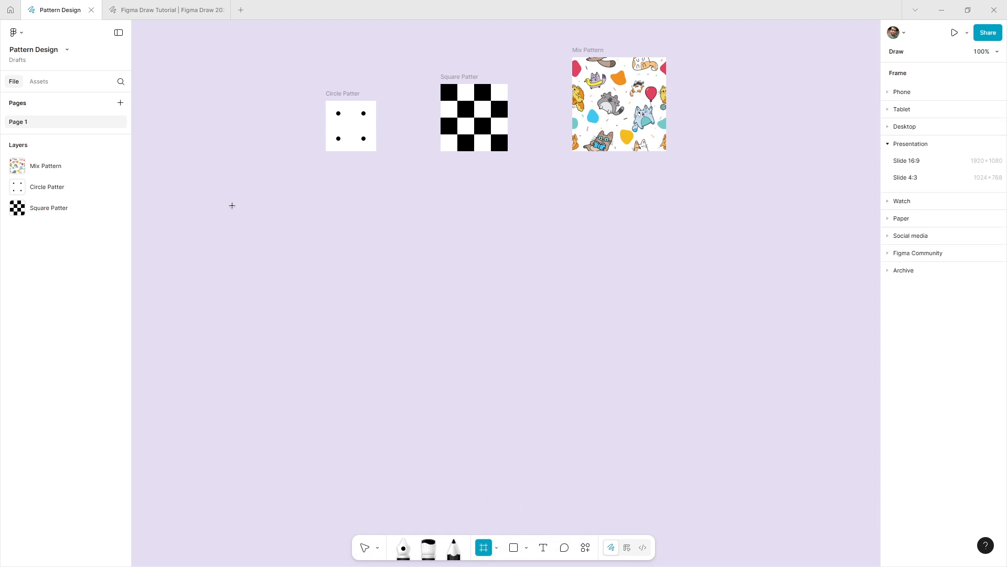
- Draw a frame about 1042 × 536 below the three samples and give it a pattern fill sourced from Circle Patter
{"action": "left_click_drag", "start_coordinate": [230, 204], "coordinate": [777, 485]}
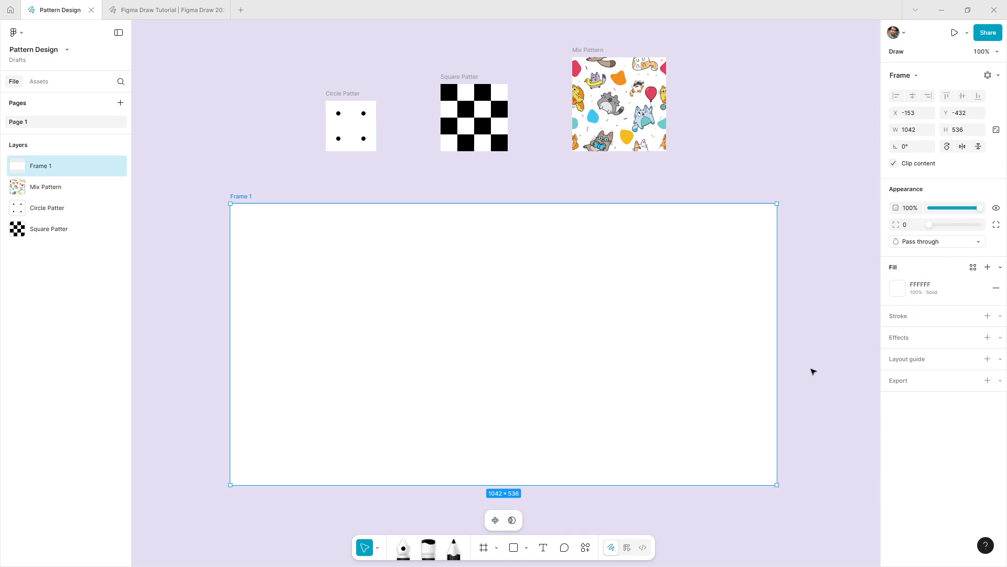
{"action": "left_click", "coordinate": [813, 371]}
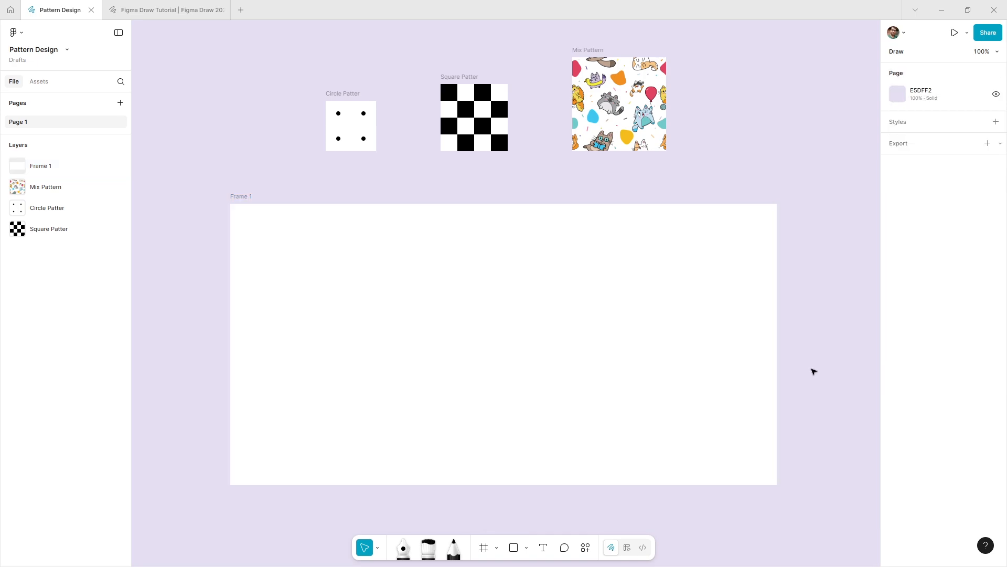
{"action": "left_click", "coordinate": [714, 320]}
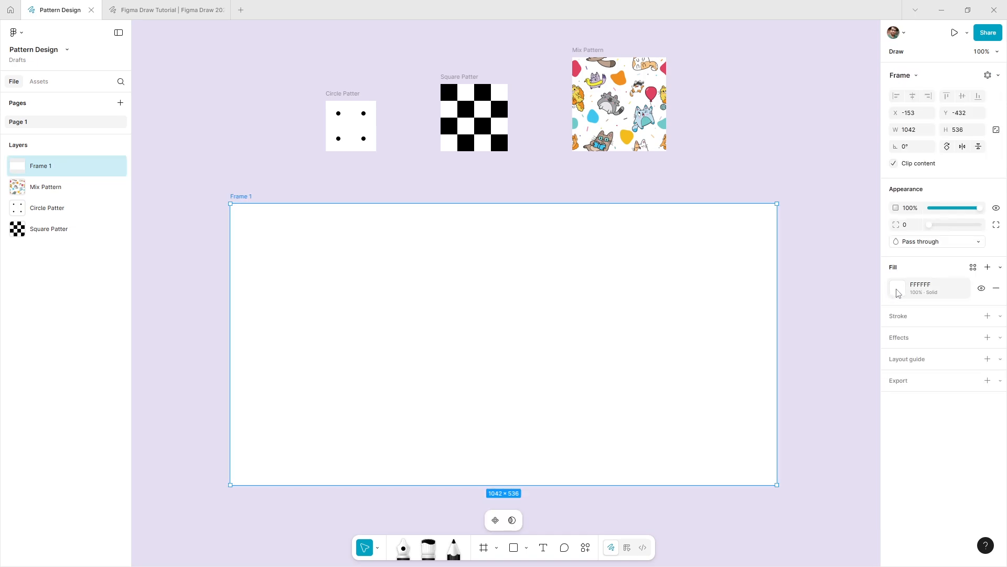
{"action": "left_click", "coordinate": [898, 290]}
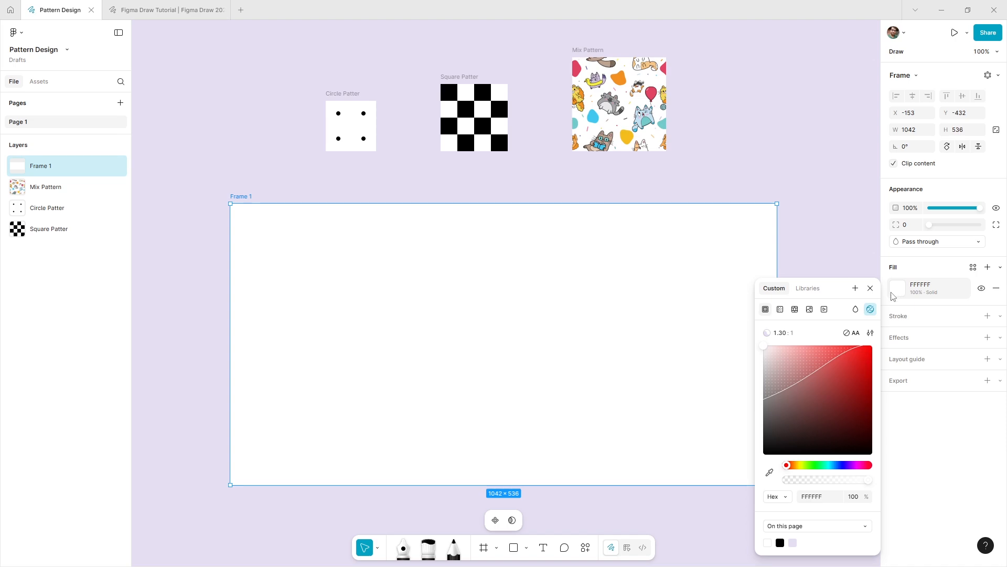
{"action": "left_click", "coordinate": [795, 310]}
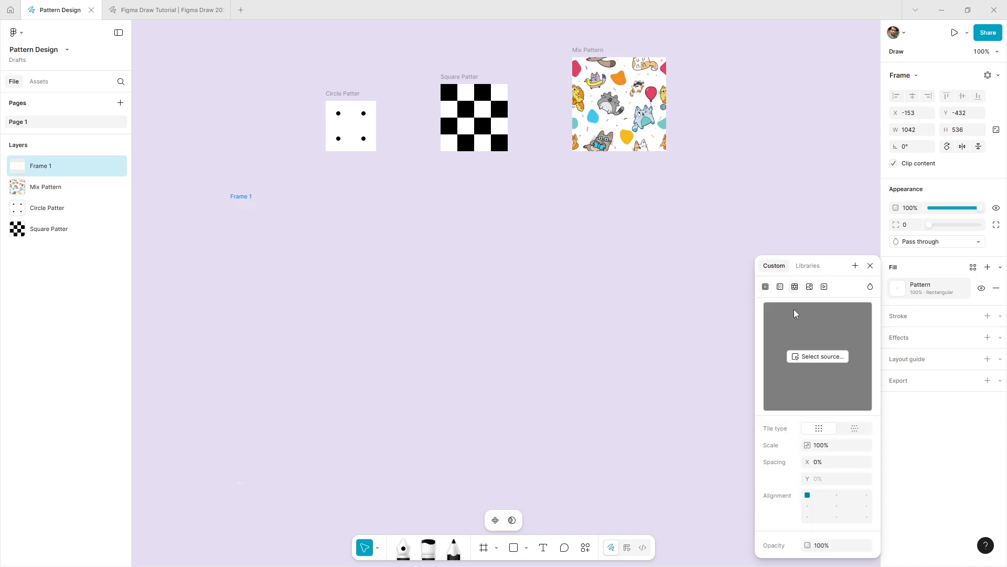
{"action": "left_click", "coordinate": [808, 358]}
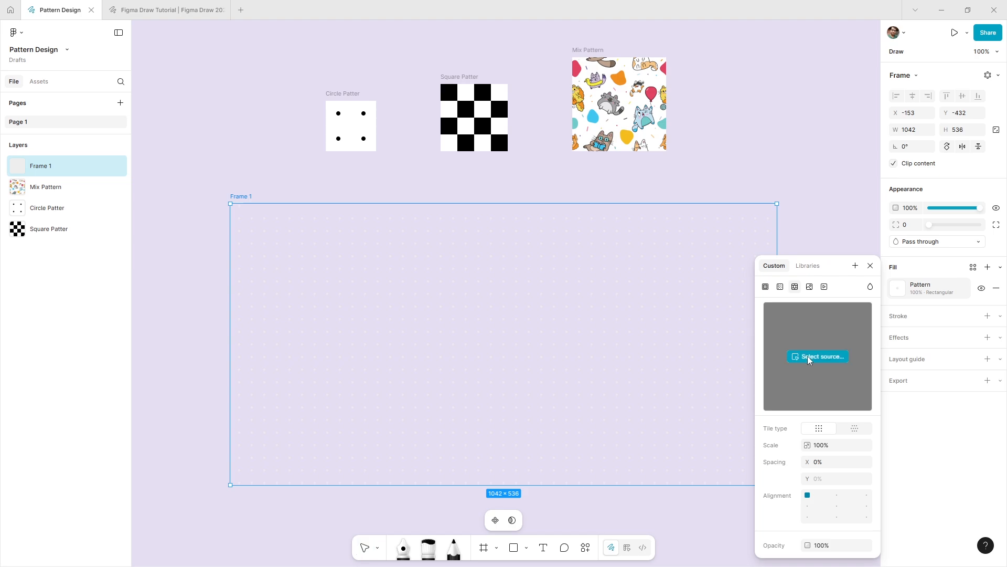
{"action": "left_click", "coordinate": [345, 134]}
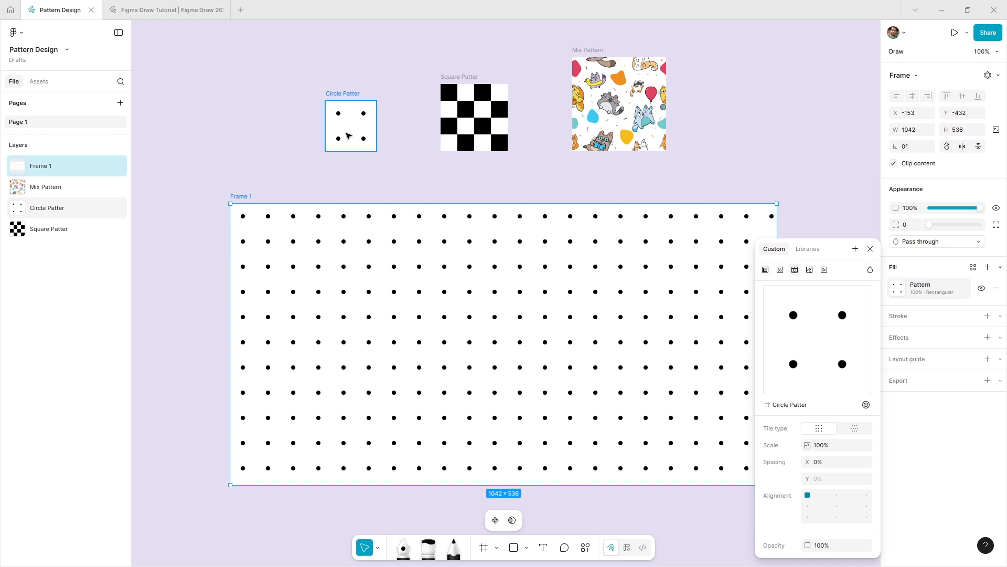
{"action": "left_click", "coordinate": [871, 250]}
{"action": "left_click", "coordinate": [808, 287]}
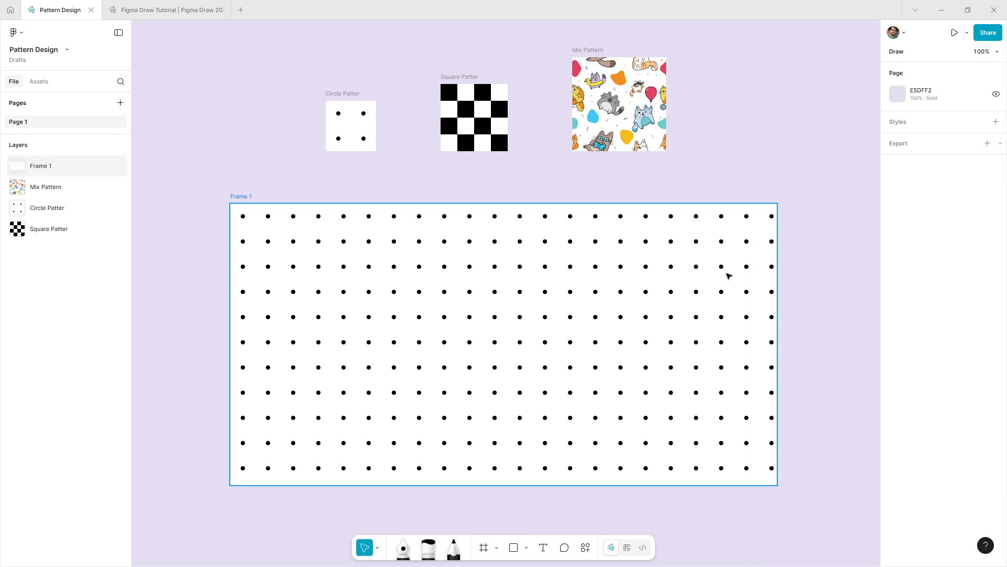
- Change the source of the large frame's pattern fill to Square Patter
{"action": "left_click", "coordinate": [728, 275]}
{"action": "left_click", "coordinate": [900, 291]}
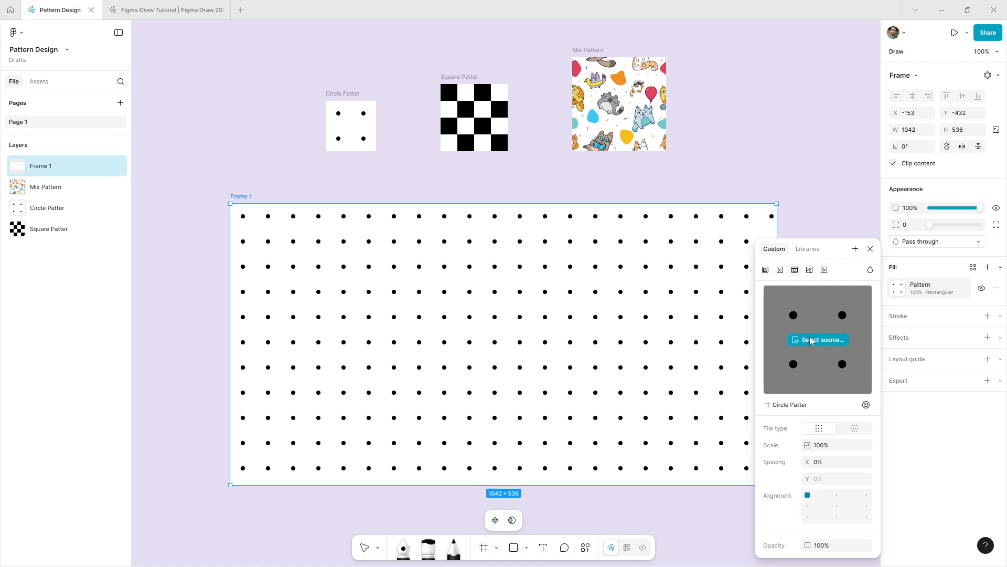
{"action": "left_click", "coordinate": [811, 340]}
{"action": "left_click", "coordinate": [478, 128]}
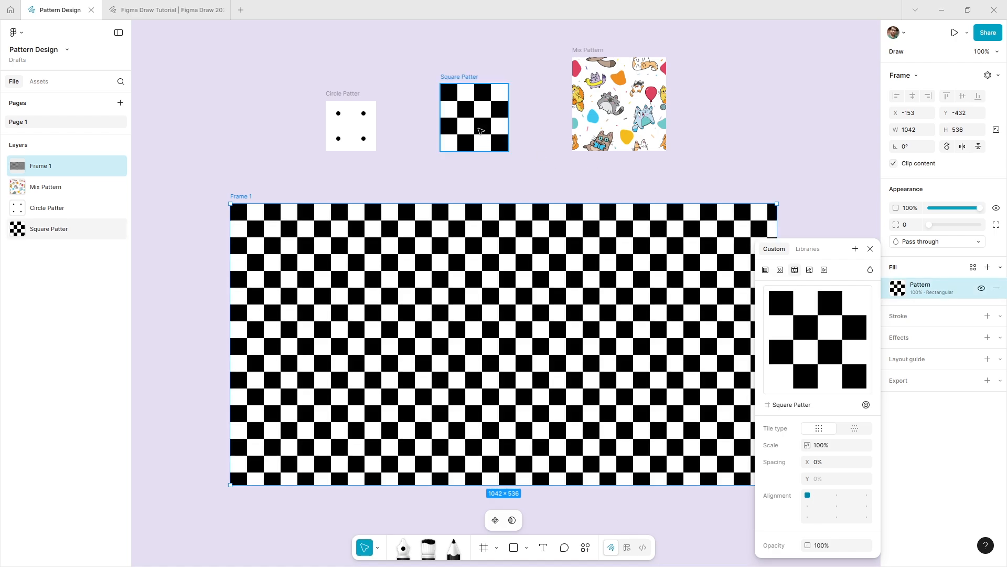
{"action": "left_click", "coordinate": [648, 180]}
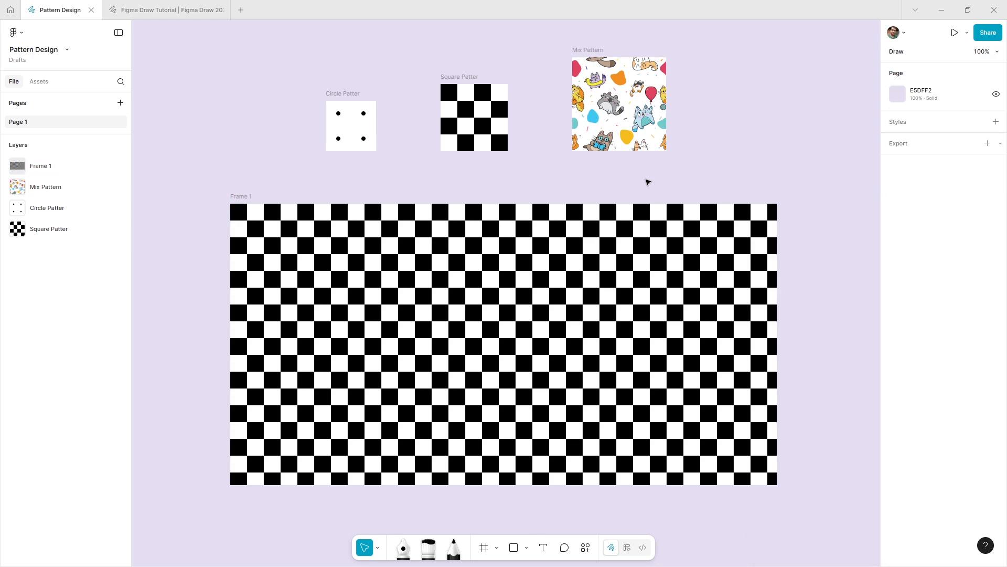
- Change the source of the large frame's pattern fill to Mix Pattern
{"action": "left_click", "coordinate": [681, 303]}
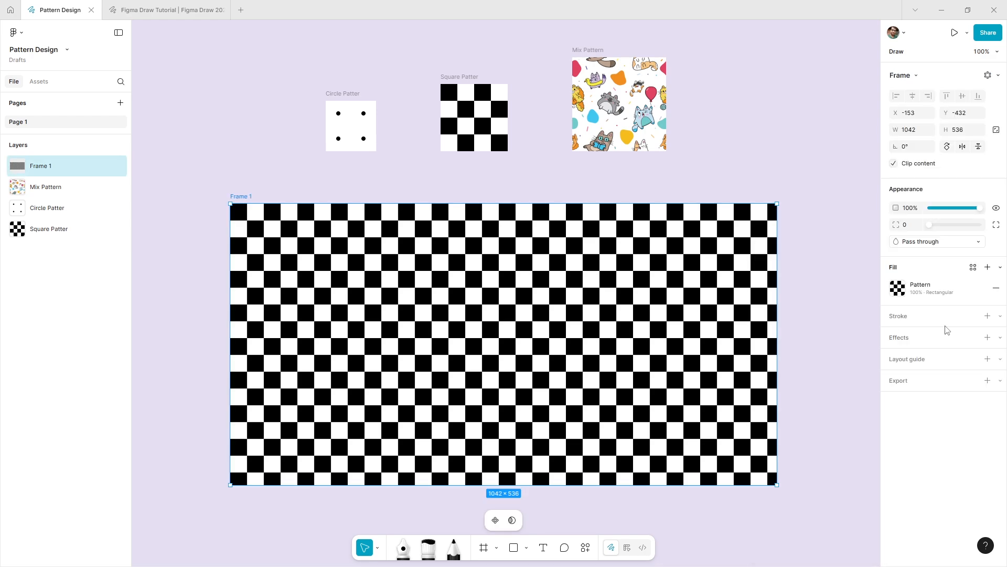
{"action": "left_click", "coordinate": [898, 287]}
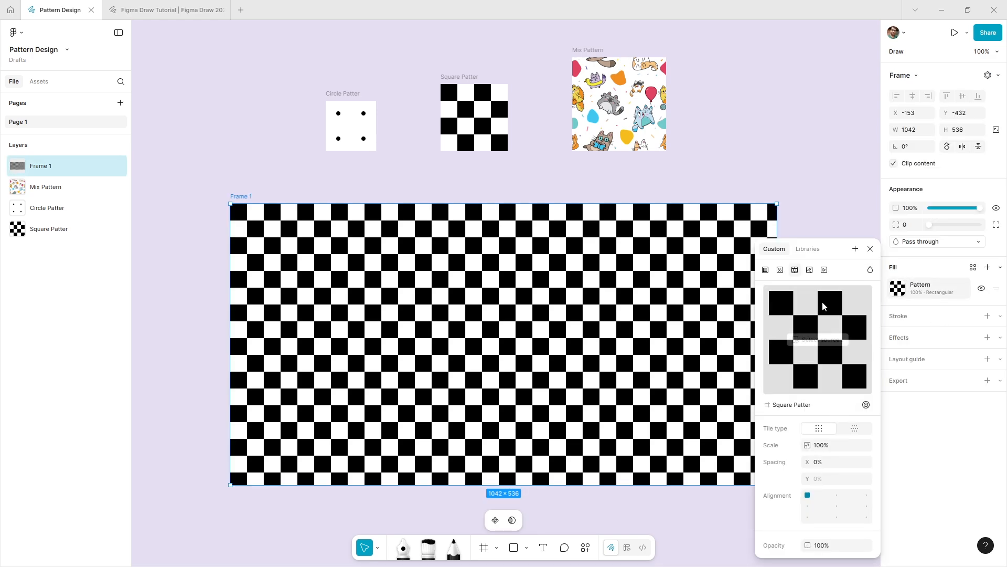
{"action": "left_click", "coordinate": [815, 341]}
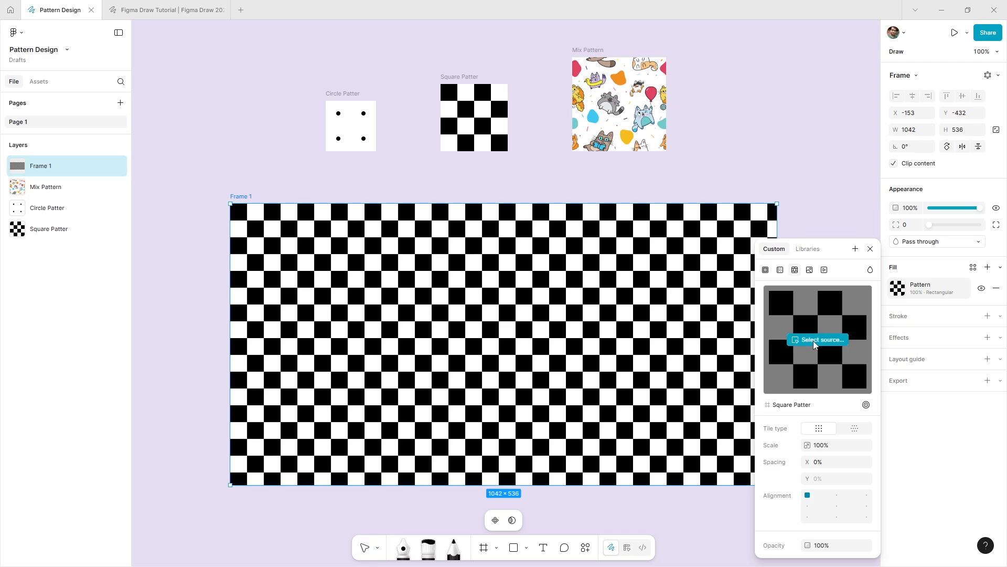
{"action": "left_click", "coordinate": [598, 115]}
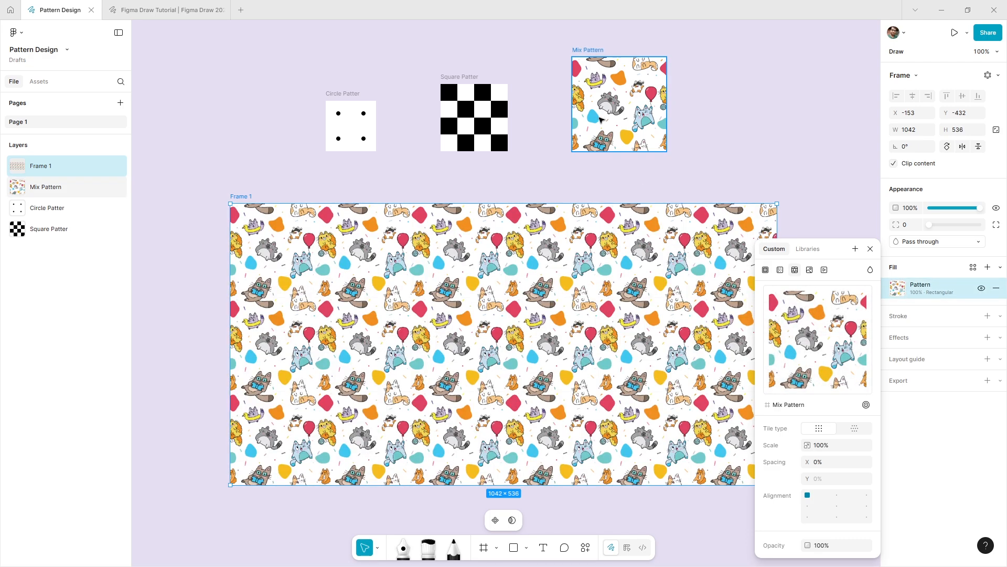
{"action": "left_click", "coordinate": [988, 270]}
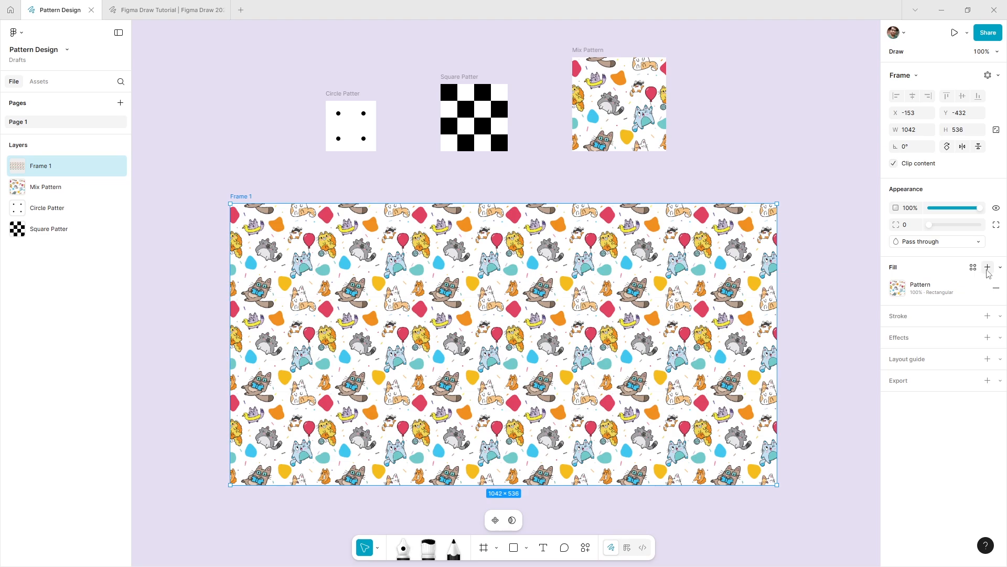
- Add a solid white (FFFFFF) fill to the frame and place it beneath the pattern fill
{"action": "left_click", "coordinate": [988, 268]}
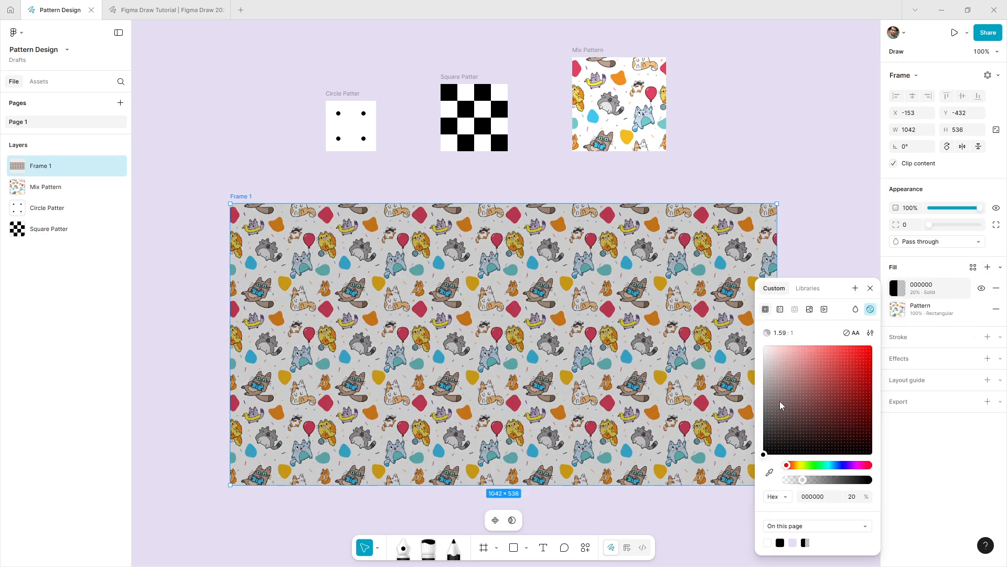
{"action": "left_click_drag", "start_coordinate": [765, 452], "coordinate": [764, 346]}
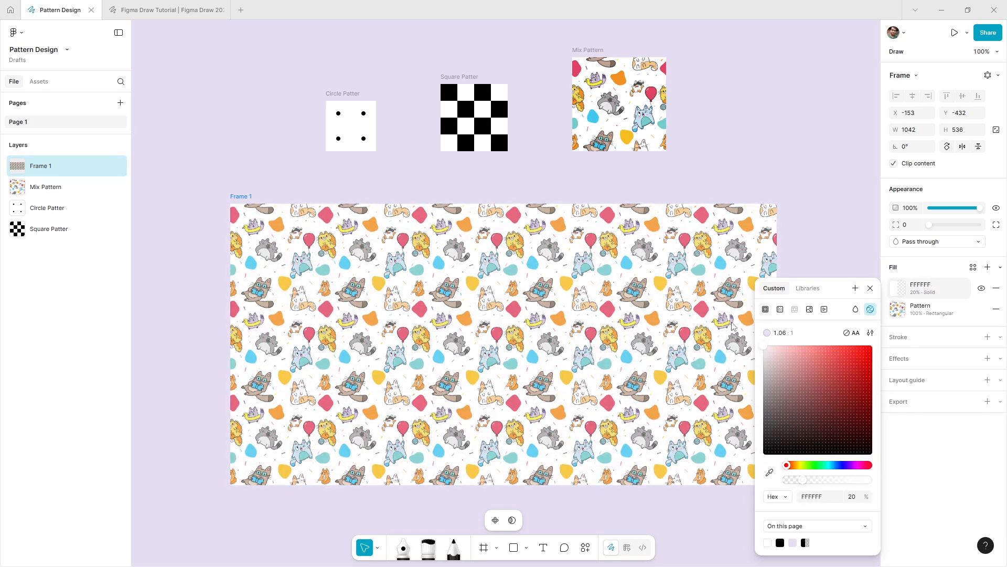
{"action": "left_click", "coordinate": [898, 290]}
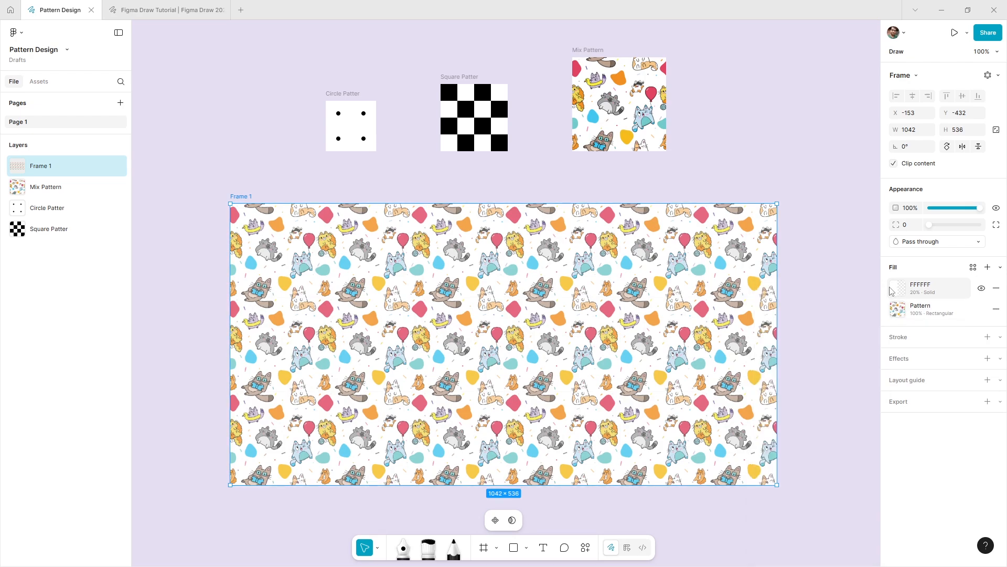
{"action": "left_click_drag", "start_coordinate": [884, 287], "coordinate": [888, 318]}
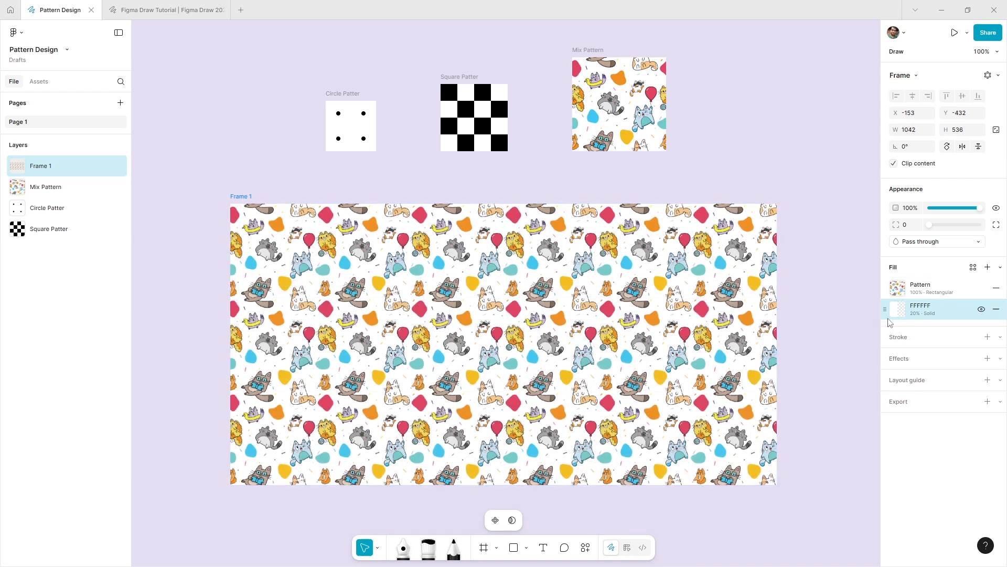
- Set the opacity of the frame's pattern fill to 20%
{"action": "left_click", "coordinate": [898, 288]}
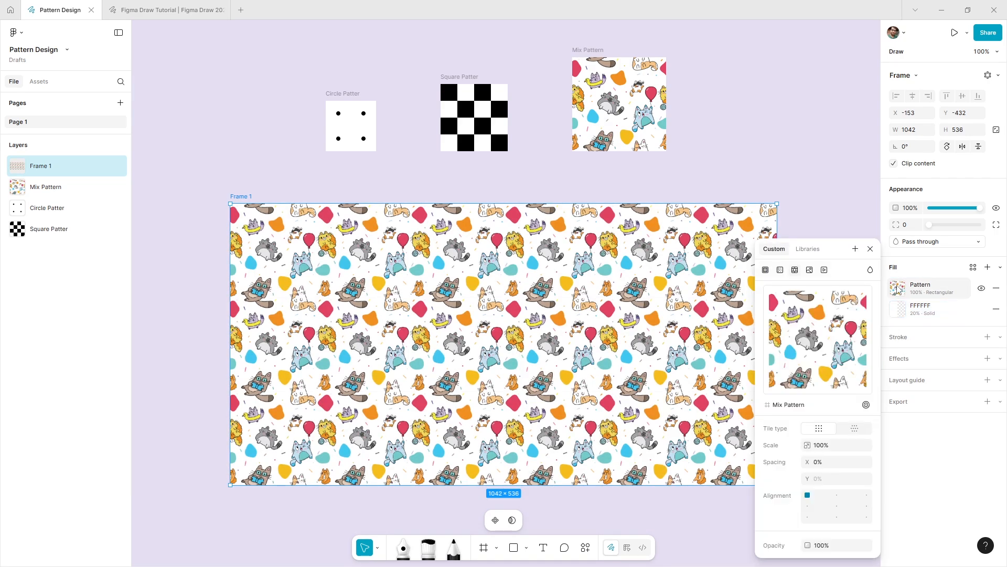
{"action": "left_click", "coordinate": [841, 545]}
{"action": "type", "text": "20"}
{"action": "key", "text": "Return"}
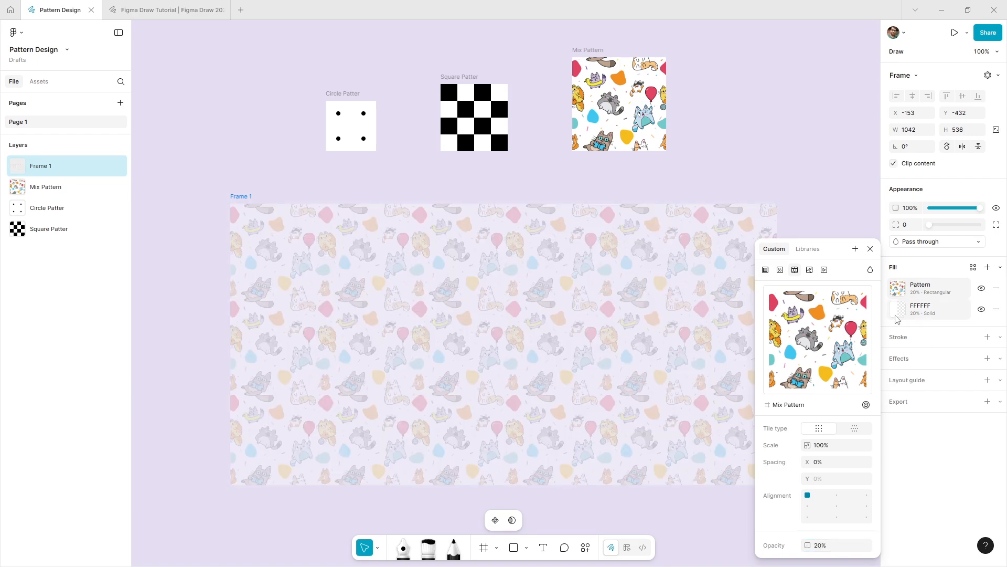
- Set the opacity of the frame's solid white fill to 100%
{"action": "left_click", "coordinate": [897, 309]}
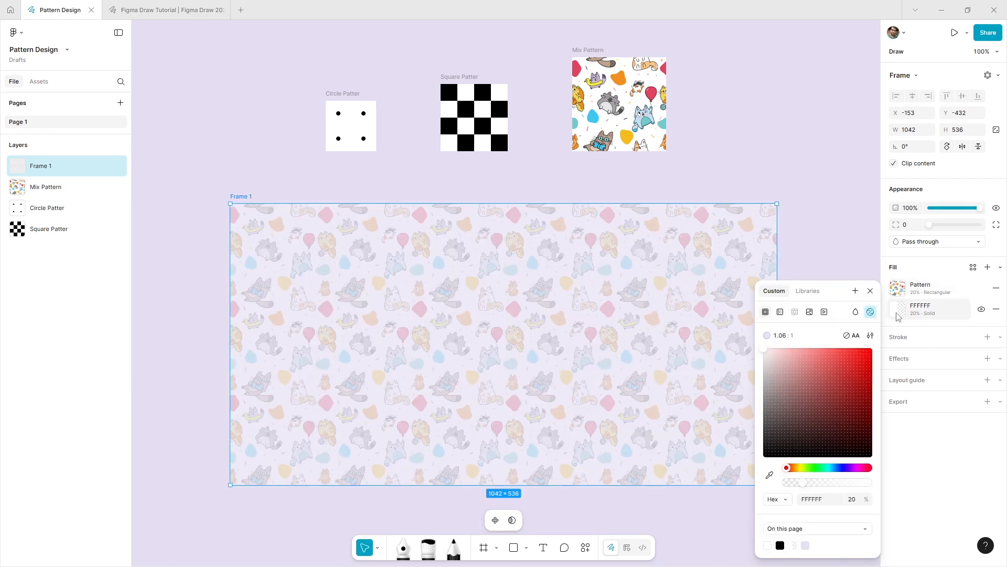
{"action": "left_click", "coordinate": [853, 501]}
{"action": "type", "text": "100"}
{"action": "key", "text": "Return"}
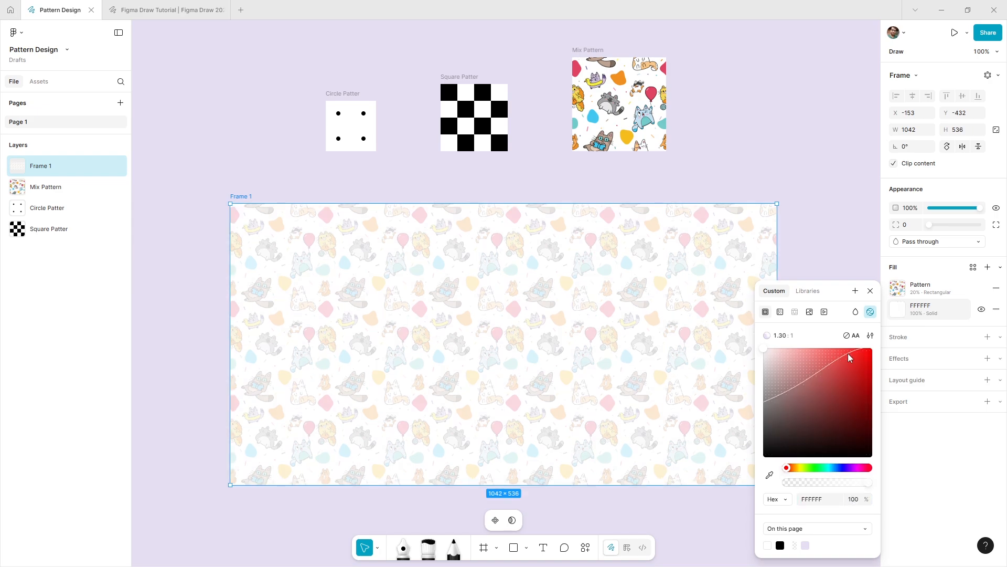
{"action": "left_click", "coordinate": [870, 291]}
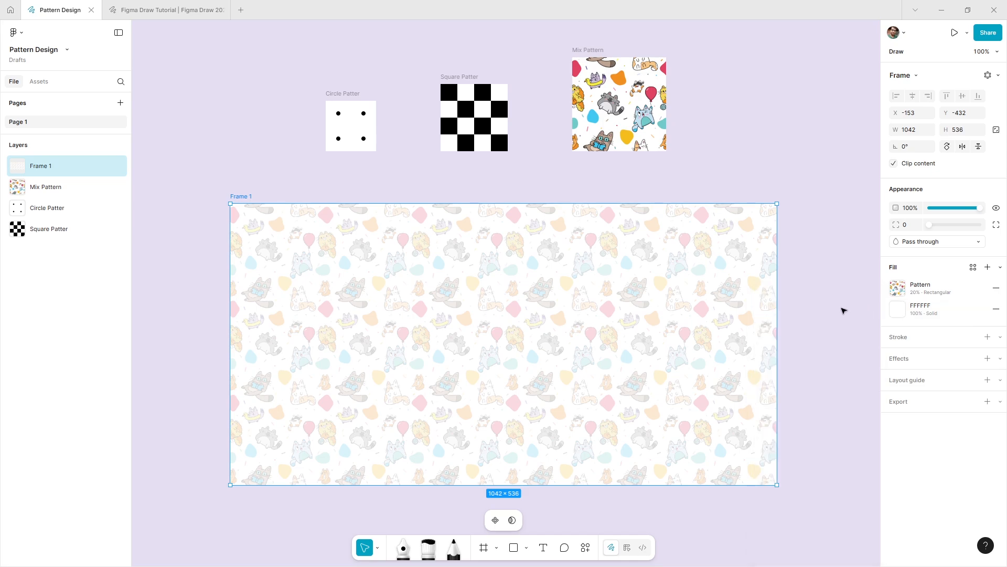
{"action": "left_click", "coordinate": [843, 311]}
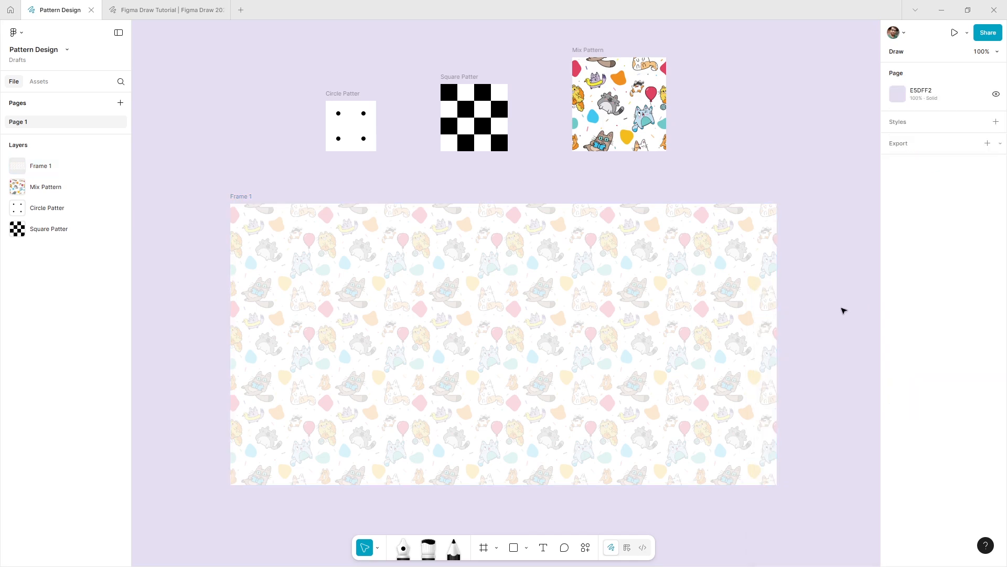
- Make Circle Patter the source of the pattern fill, and try the hexagonal tile type before restoring the rectangular one
{"action": "left_click", "coordinate": [661, 304]}
{"action": "left_click", "coordinate": [899, 289]}
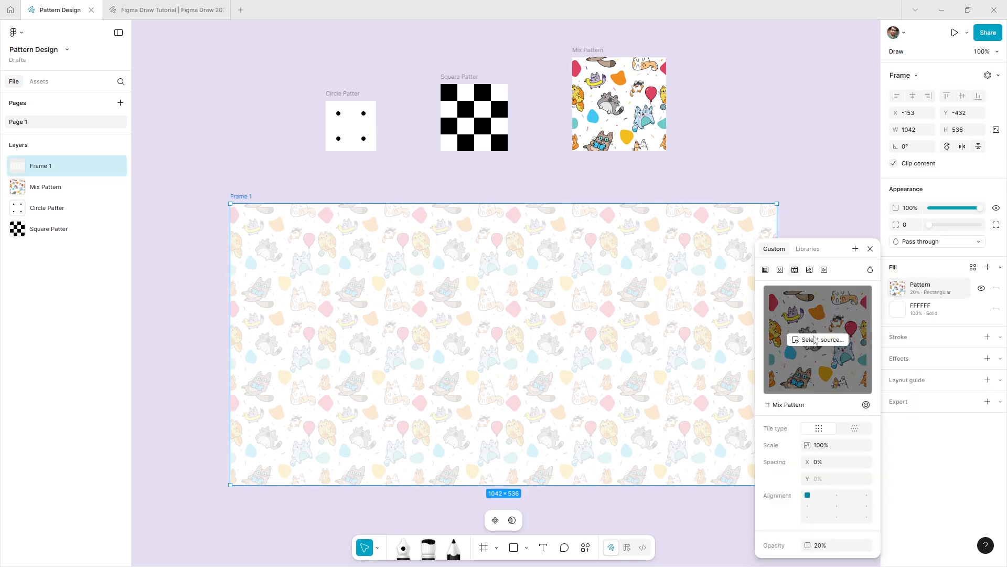
{"action": "left_click", "coordinate": [819, 340]}
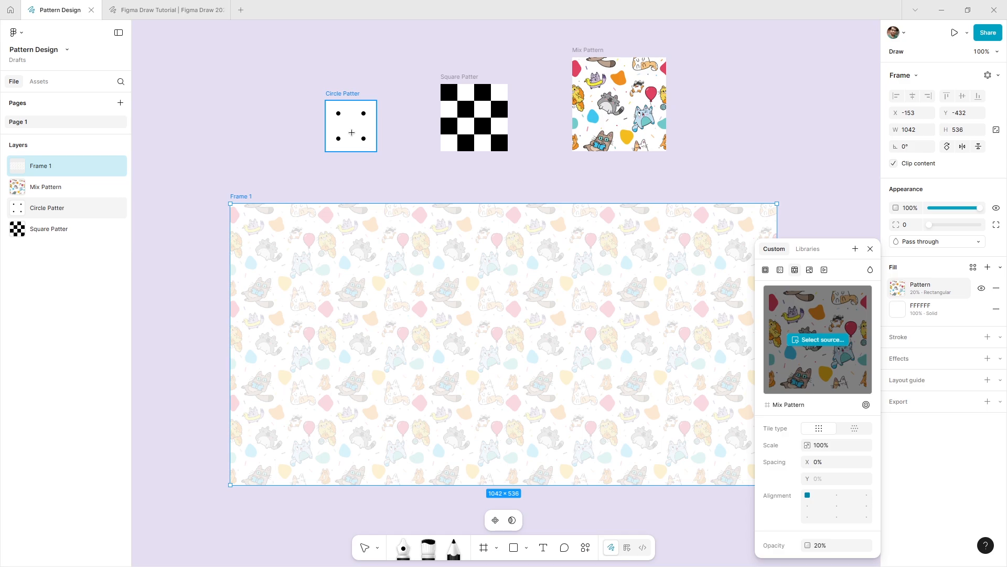
{"action": "left_click", "coordinate": [352, 133]}
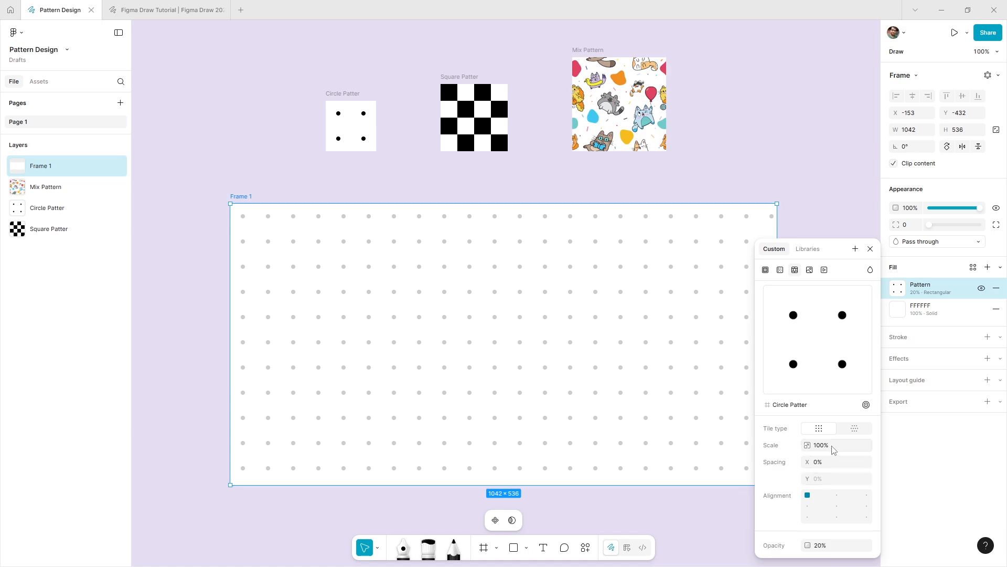
{"action": "left_click", "coordinate": [860, 432]}
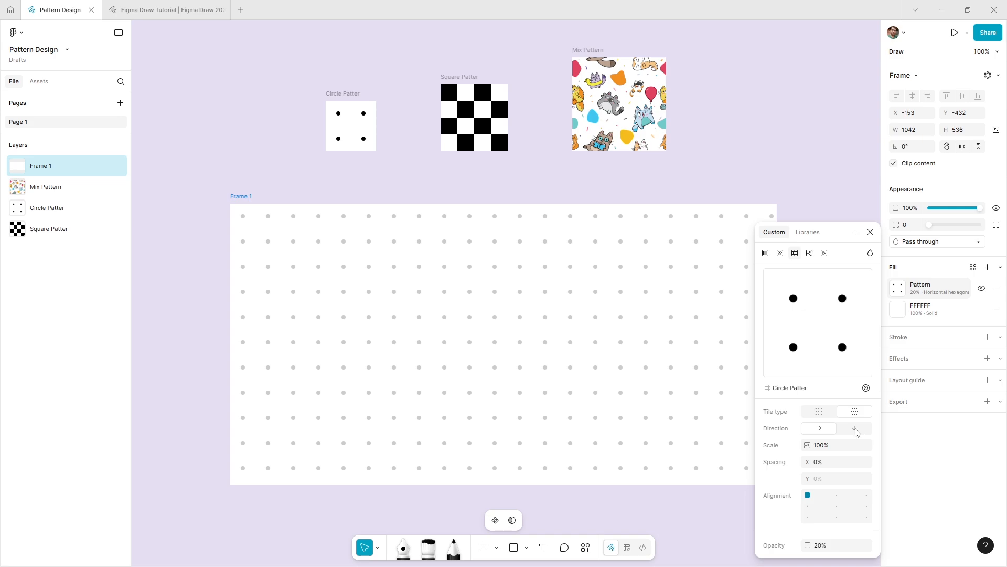
{"action": "left_click", "coordinate": [829, 417]}
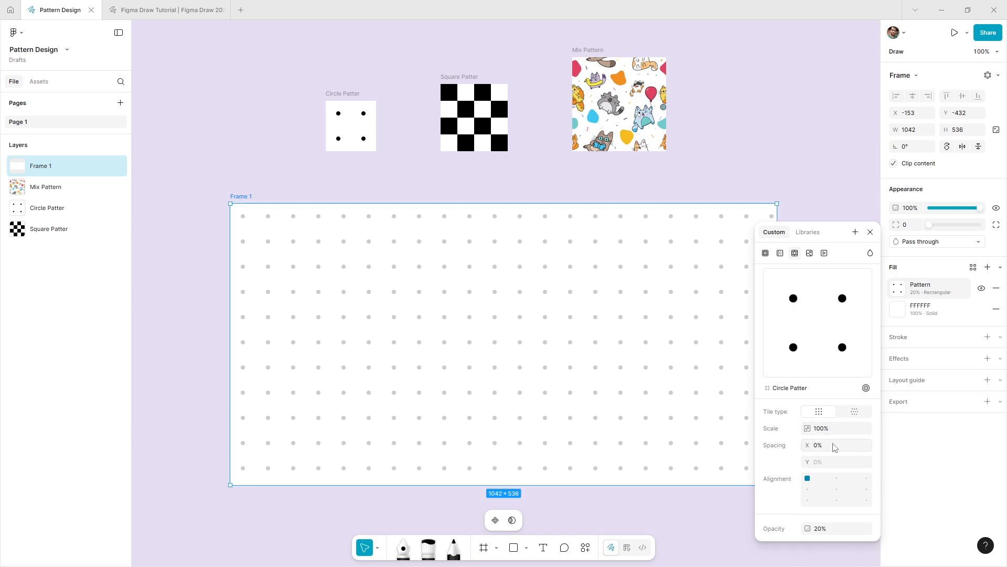
- Reduce the circle pattern's scale to 60% and further to 40%
{"action": "left_click", "coordinate": [835, 431]}
{"action": "type", "text": "60"}
{"action": "key", "text": "Return"}
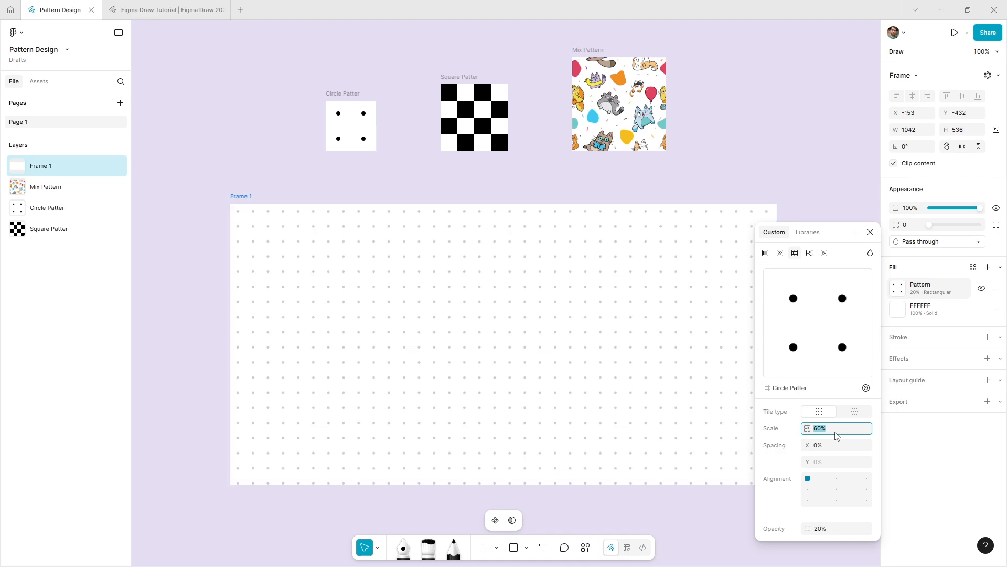
{"action": "type", "text": "50"}
{"action": "key", "text": "Return"}
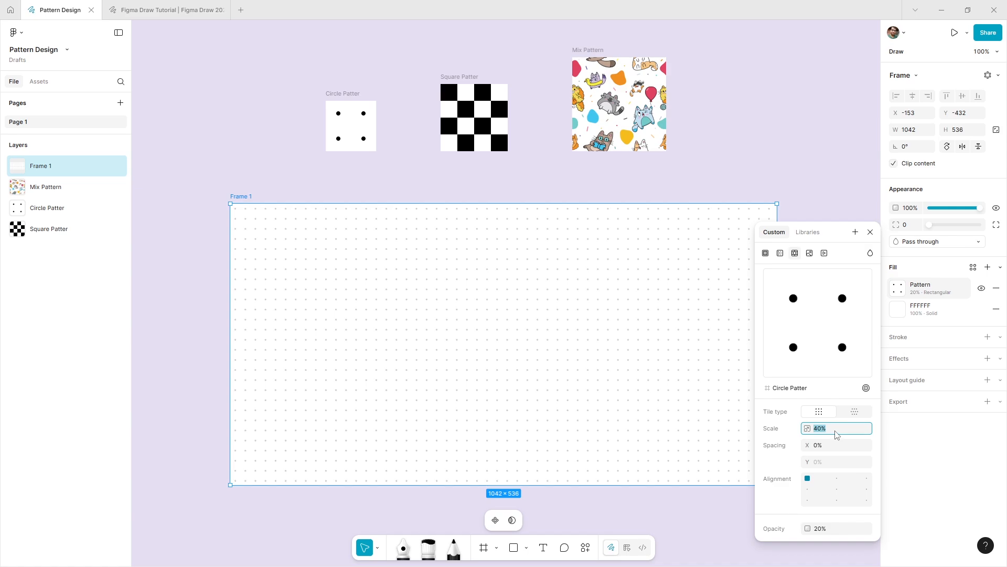
- Set the spacing between the pattern tiles to 20% and align the pattern to the centre
{"action": "left_click", "coordinate": [838, 450]}
{"action": "type", "text": "20"}
{"action": "key", "text": "Return"}
{"action": "left_click", "coordinate": [837, 489]}
{"action": "left_click", "coordinate": [870, 232]}
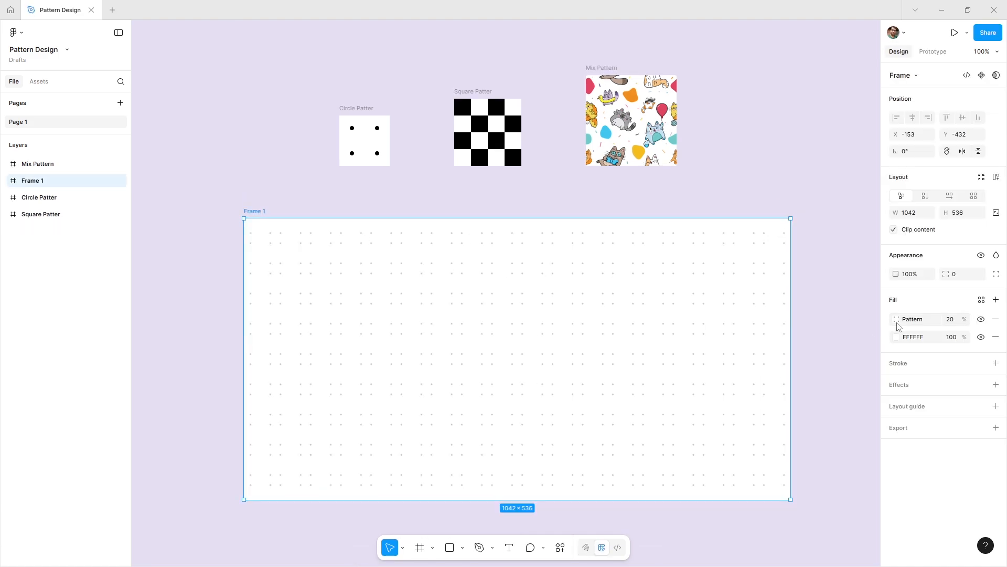
- Set the opacity of Frame 1's pattern fill to 100%
{"action": "left_click", "coordinate": [949, 321]}
{"action": "type", "text": "100"}
{"action": "key", "text": "Return"}
- Recolour the black dots of the Circle Patter frame with the blue 41C7F0 sampled from the Mix Pattern artwork
{"action": "left_click", "coordinate": [364, 141]}
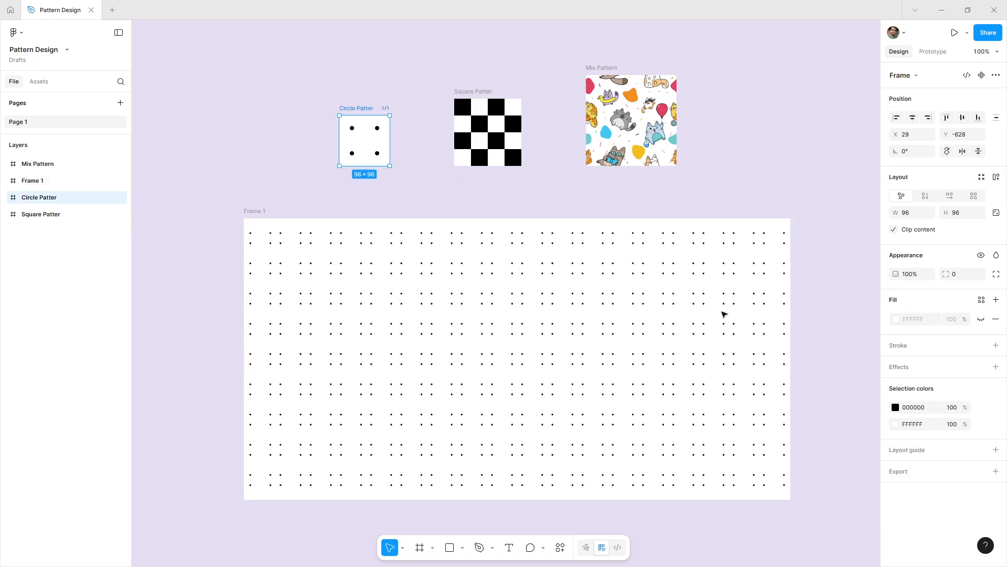
{"action": "left_click", "coordinate": [896, 407]}
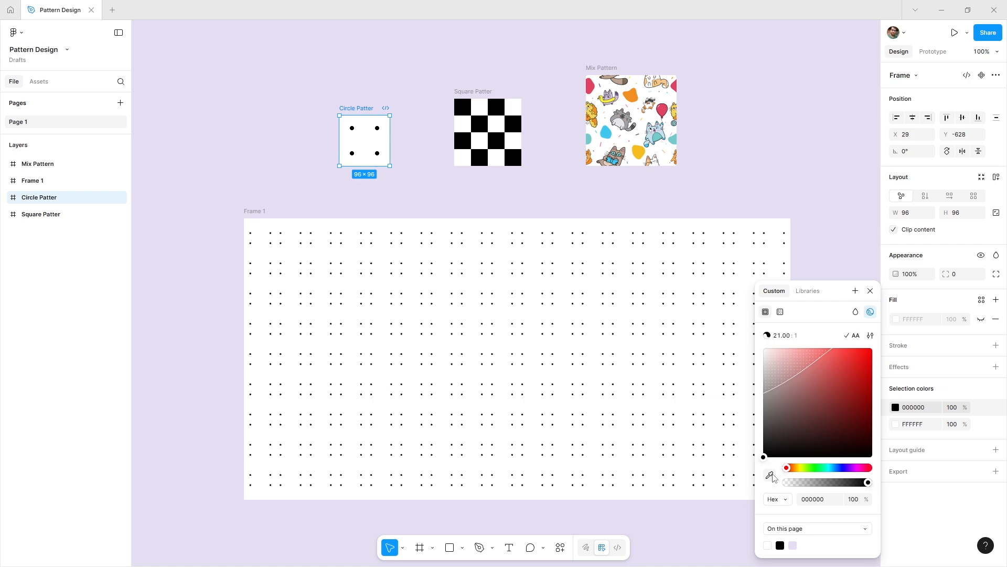
{"action": "left_click", "coordinate": [769, 475]}
{"action": "left_click", "coordinate": [610, 135]}
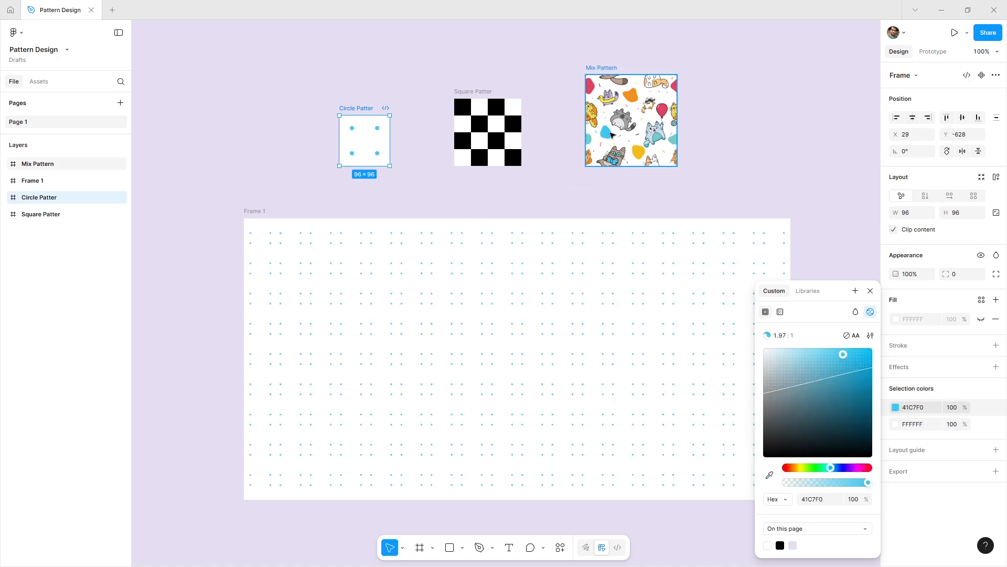
- Change the circle pattern's dots to the pink E04362 sampled from the Mix Pattern balloon, and finally to its orange F19021
{"action": "left_click", "coordinate": [769, 475]}
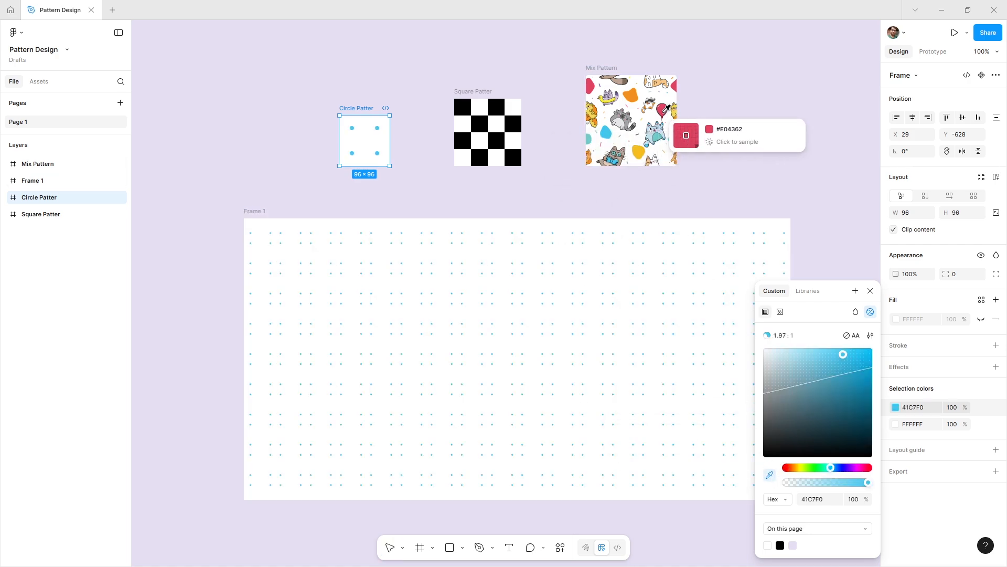
{"action": "left_click", "coordinate": [666, 110]}
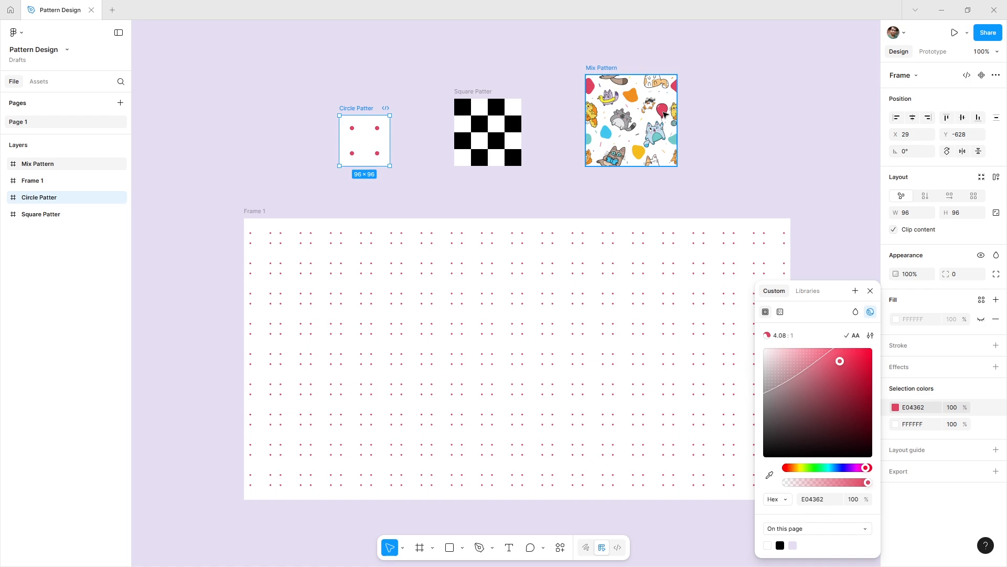
{"action": "left_click", "coordinate": [769, 475]}
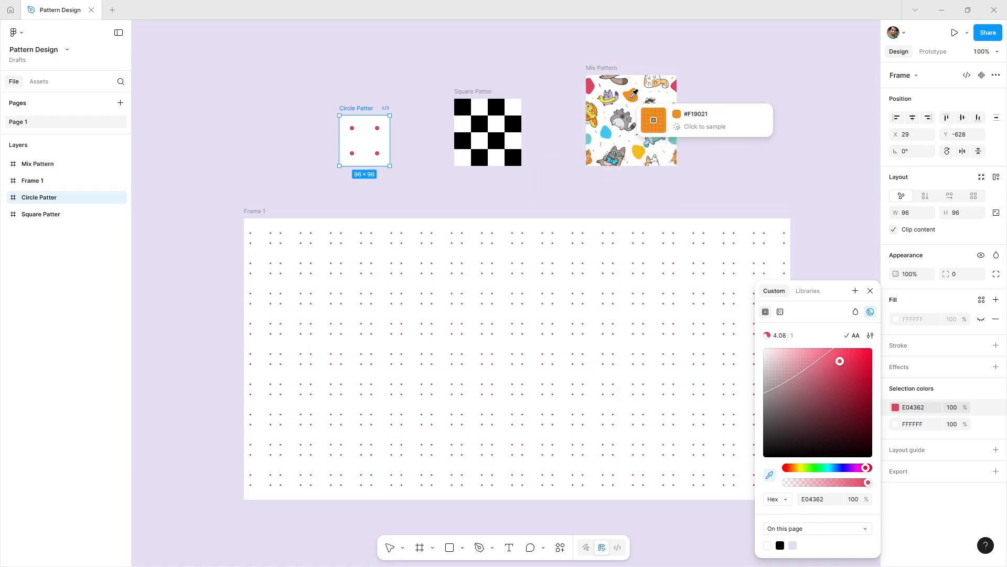
{"action": "left_click", "coordinate": [631, 96]}
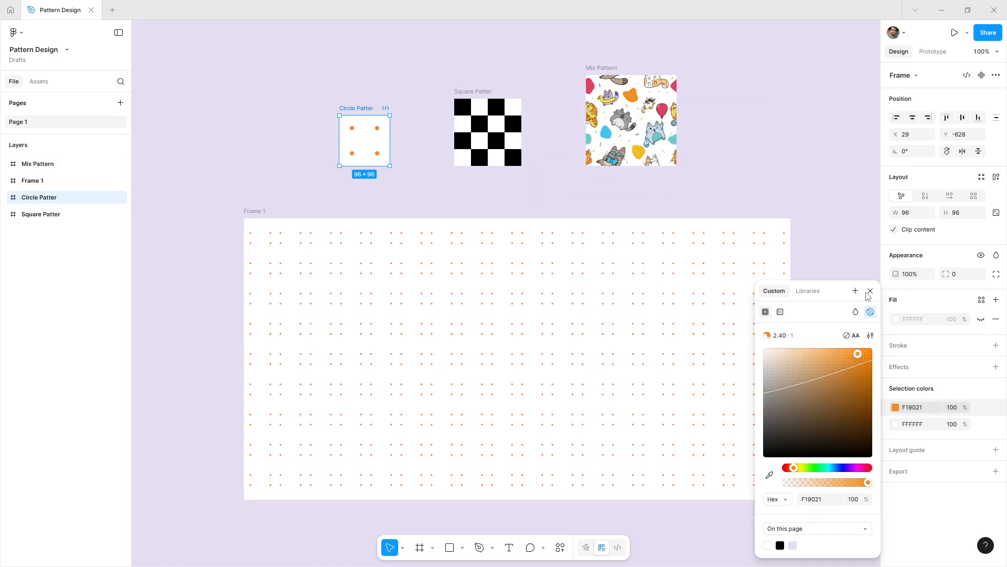
{"action": "left_click", "coordinate": [870, 291]}
{"action": "left_click", "coordinate": [840, 284]}
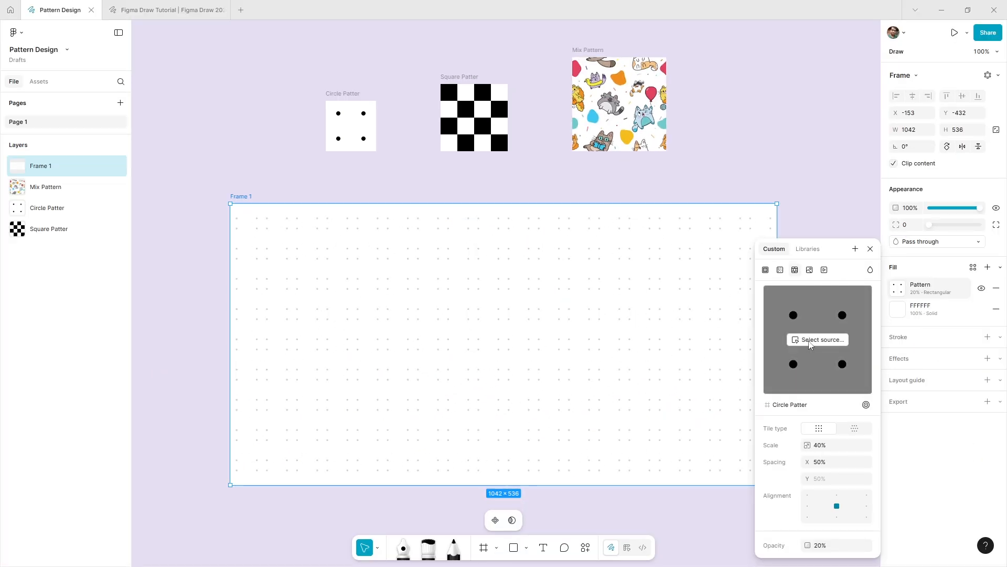
- Make Mix Pattern the source of Frame 1's pattern fill and reduce its scale to 10%
{"action": "left_click", "coordinate": [810, 345]}
{"action": "left_click", "coordinate": [614, 134]}
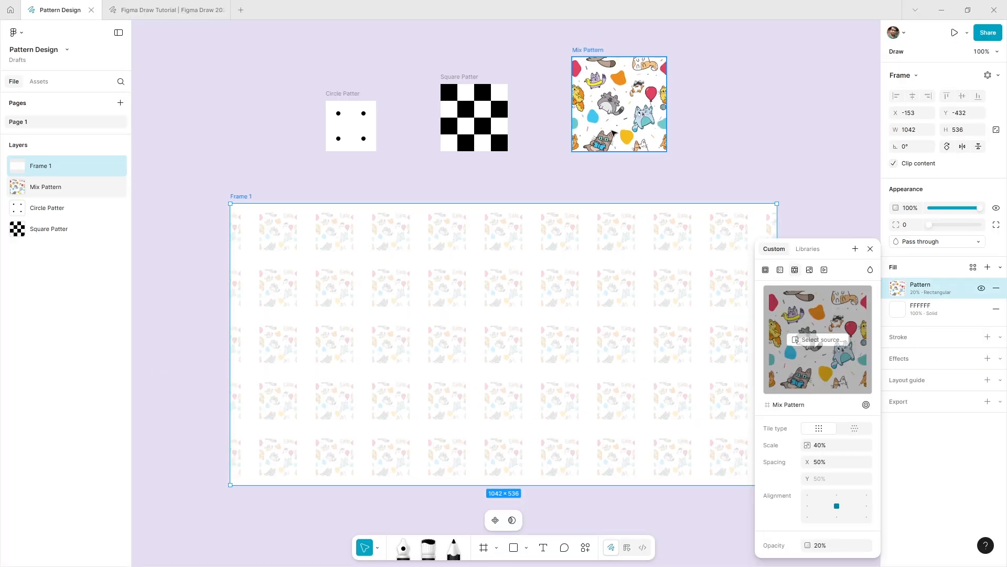
{"action": "left_click", "coordinate": [837, 451]}
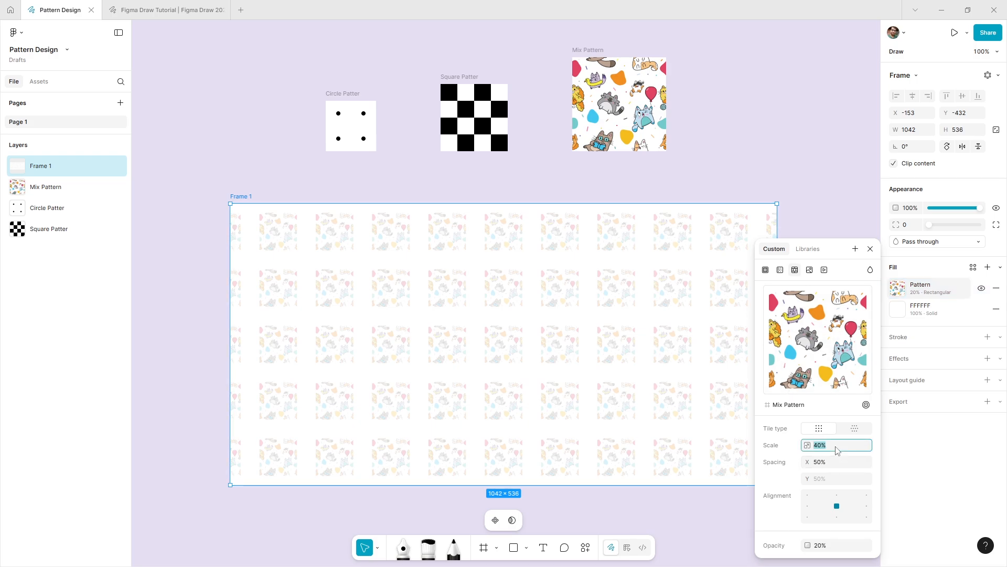
{"action": "key", "text": "shift+Down"}
{"action": "key", "text": "shift+Down"}
{"action": "key", "text": "shift+Down"}
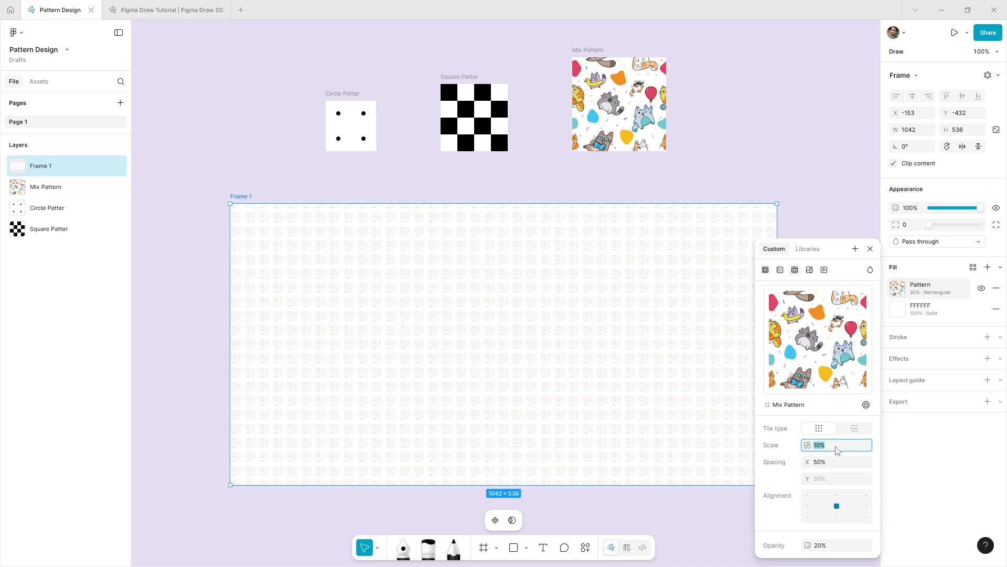
- Enlarge the Mix Pattern tiles in Frame 1's fill to a scale of 60%
{"action": "key", "text": "shift+Up"}
{"action": "key", "text": "shift+Up"}
{"action": "key", "text": "shift+Up"}
{"action": "key", "text": "shift+Up"}
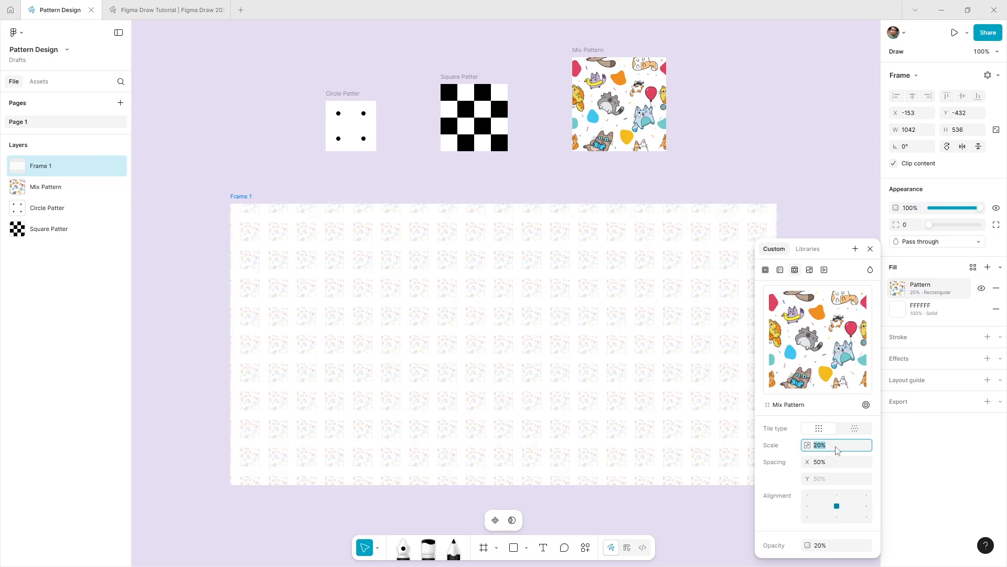
{"action": "key", "text": "shift+Up"}
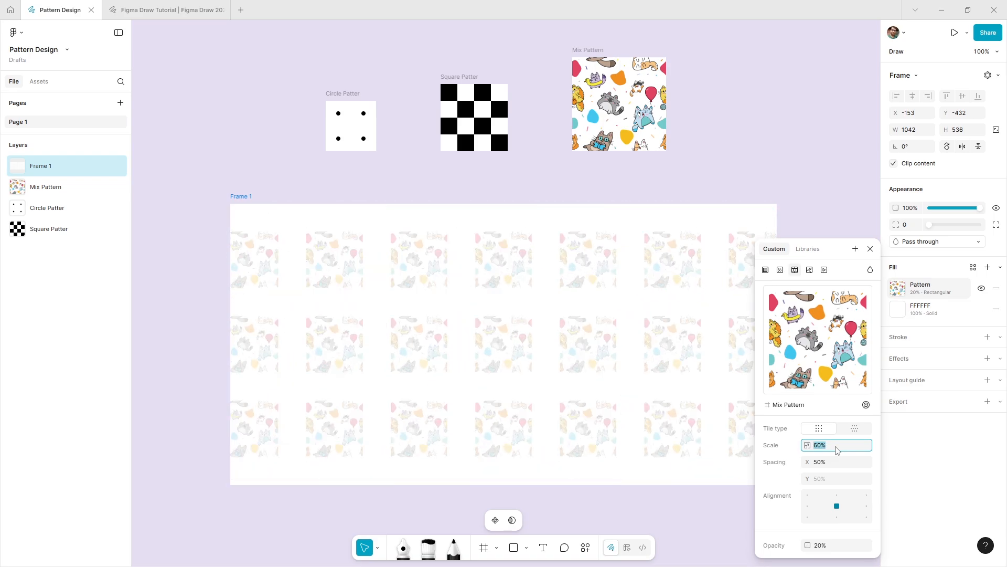
- Reduce the spacing between the Mix Pattern tiles to 0% and close the fill settings
{"action": "left_click", "coordinate": [836, 462]}
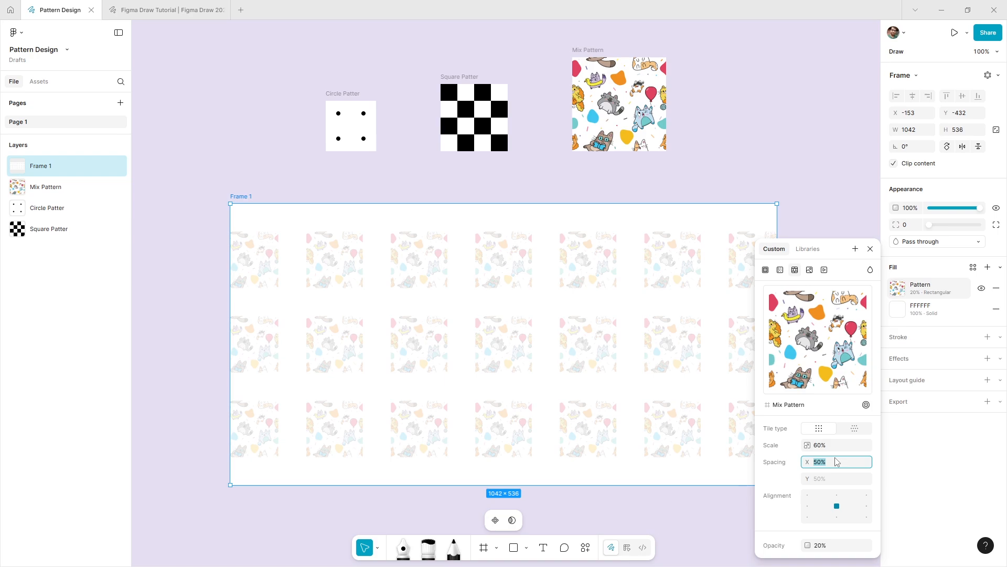
{"action": "key", "text": "shift+Down"}
{"action": "key", "text": "shift+Down"}
{"action": "key", "text": "shift+Down"}
{"action": "key", "text": "shift+Down"}
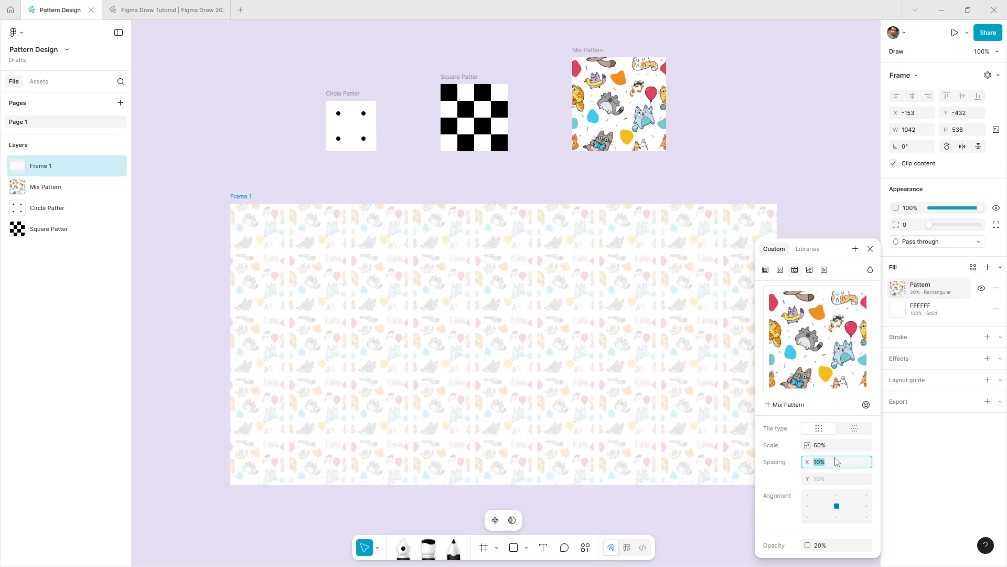
{"action": "key", "text": "Down"}
{"action": "key", "text": "Down"}
{"action": "key", "text": "Down"}
{"action": "key", "text": "Down"}
{"action": "key", "text": "Down"}
{"action": "key", "text": "Down"}
{"action": "key", "text": "Down"}
{"action": "key", "text": "Down"}
{"action": "key", "text": "Down"}
{"action": "key", "text": "Down"}
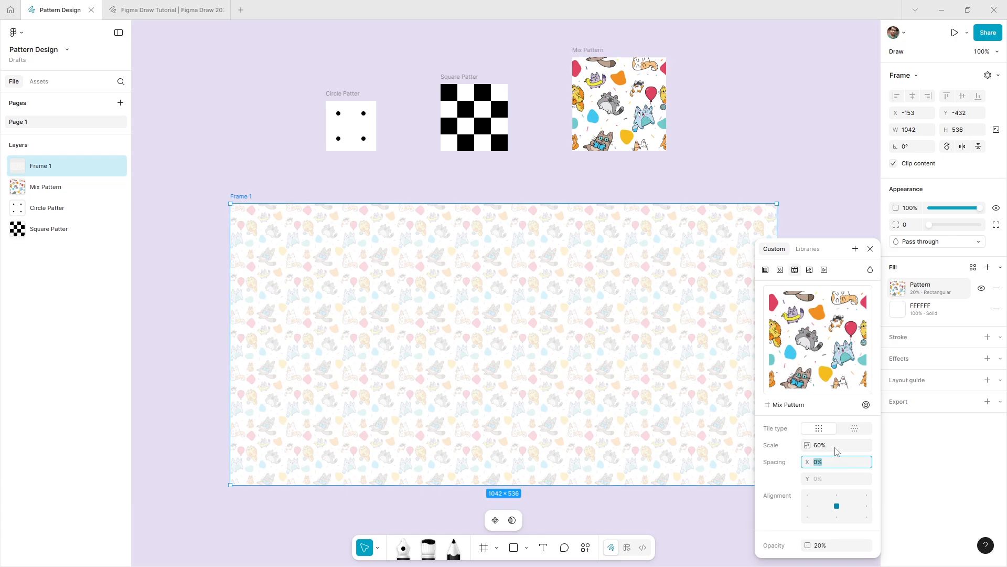
{"action": "left_click", "coordinate": [871, 248]}
{"action": "left_click", "coordinate": [823, 275]}
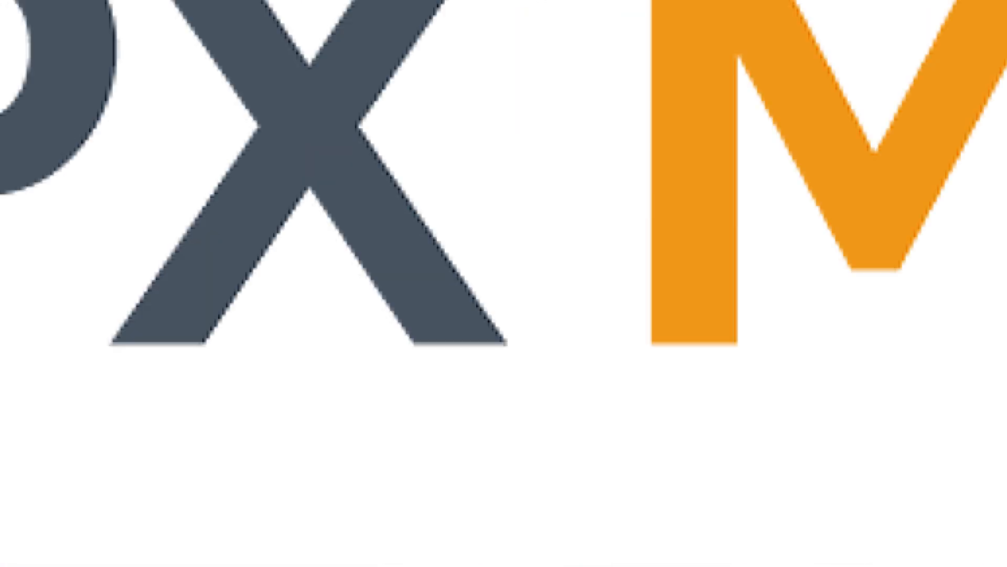